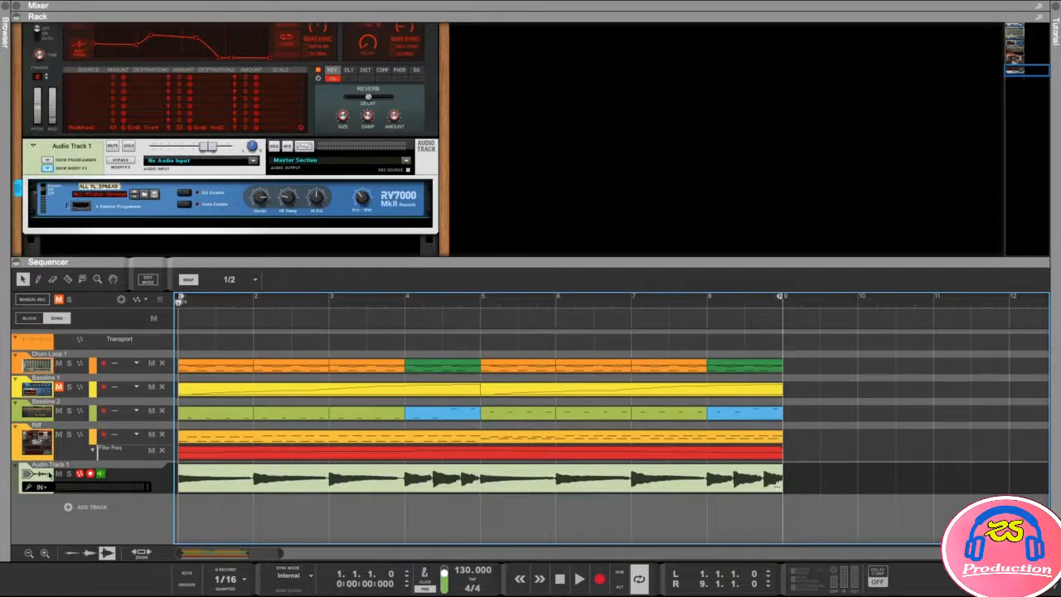
Step: Rename Audio Track 1 as Guitar
double_click(57, 465)
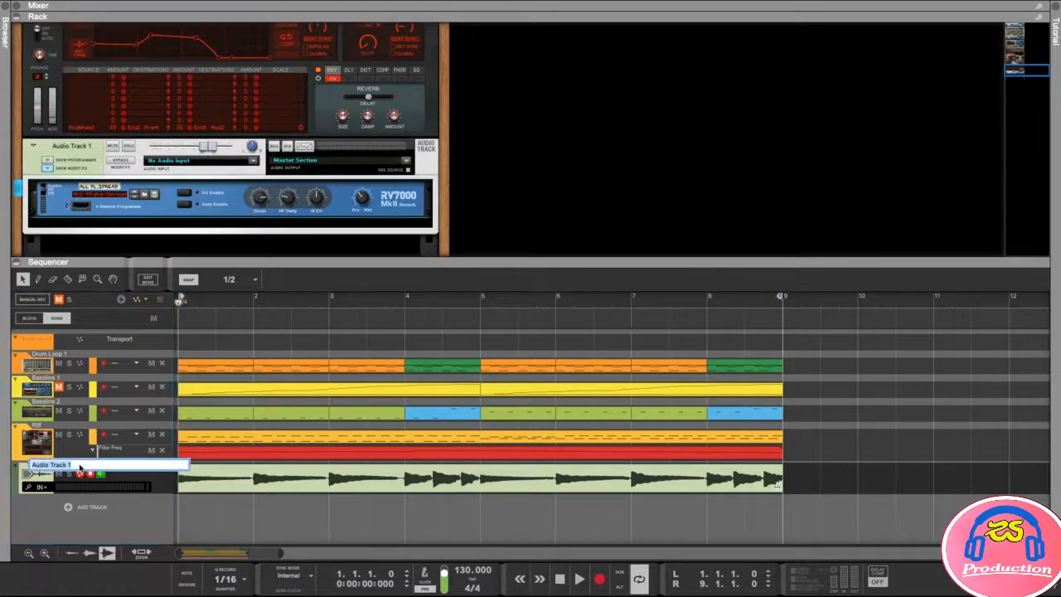
type("Guitar")
key("Return")
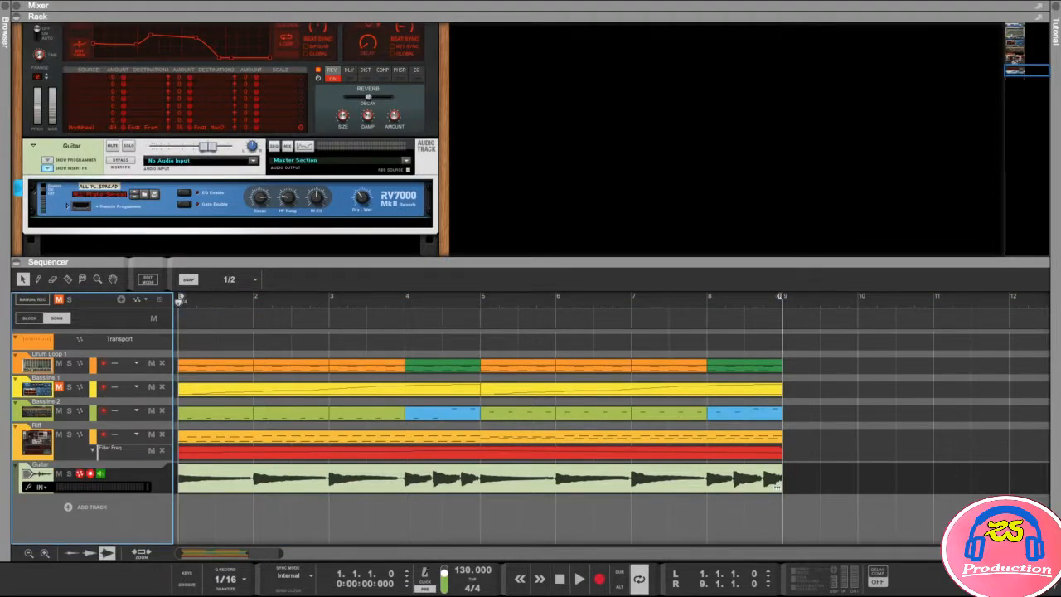
left_click(176, 302)
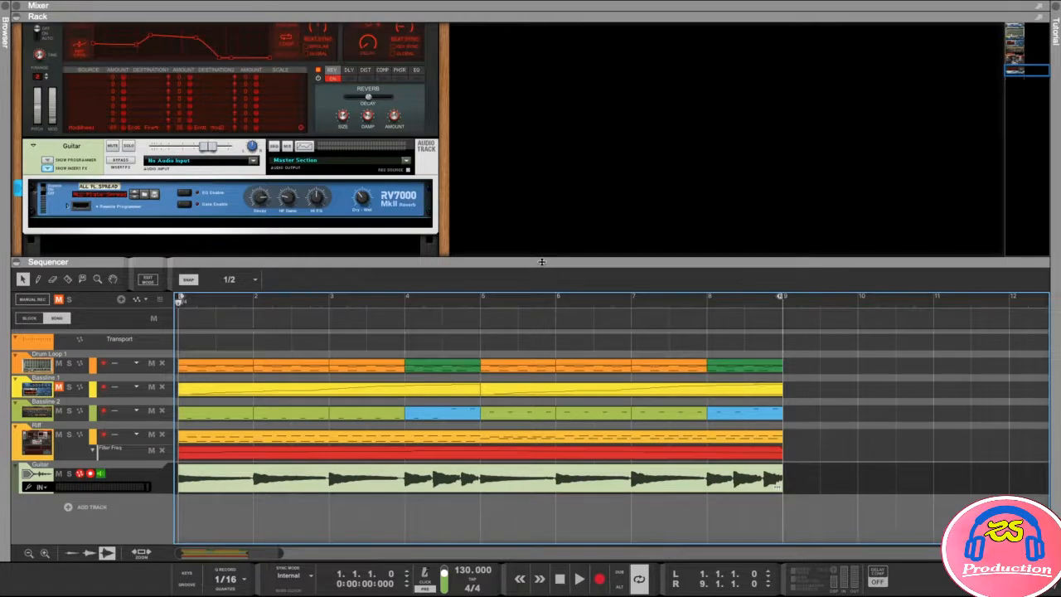
Step: Open the mixer, enlarge its area and look through the channel strips from the input section down to the faders
left_click_drag(542, 262, 544, 257)
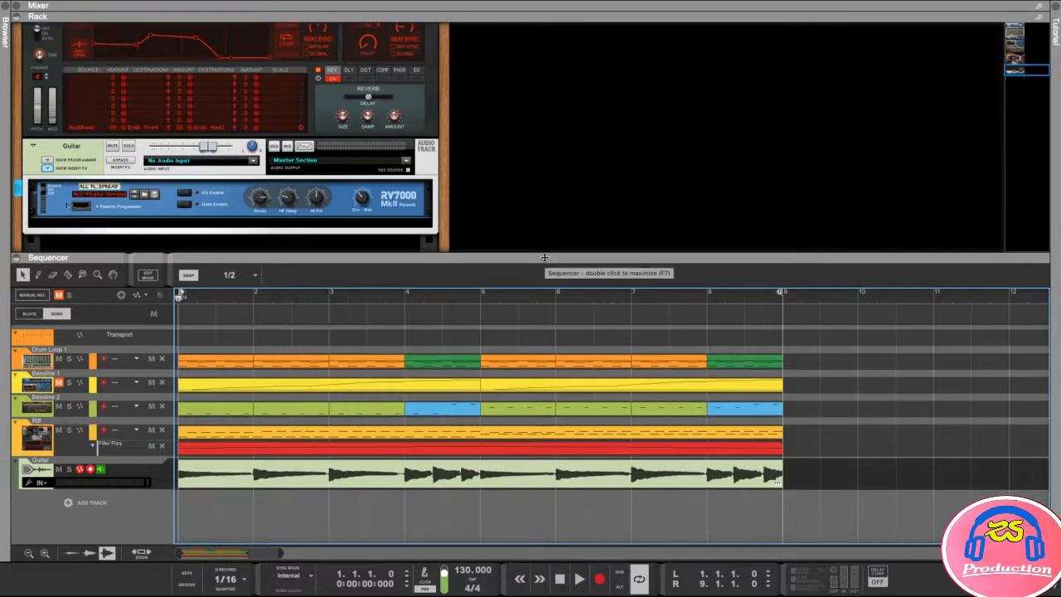
left_click_drag(545, 257, 545, 276)
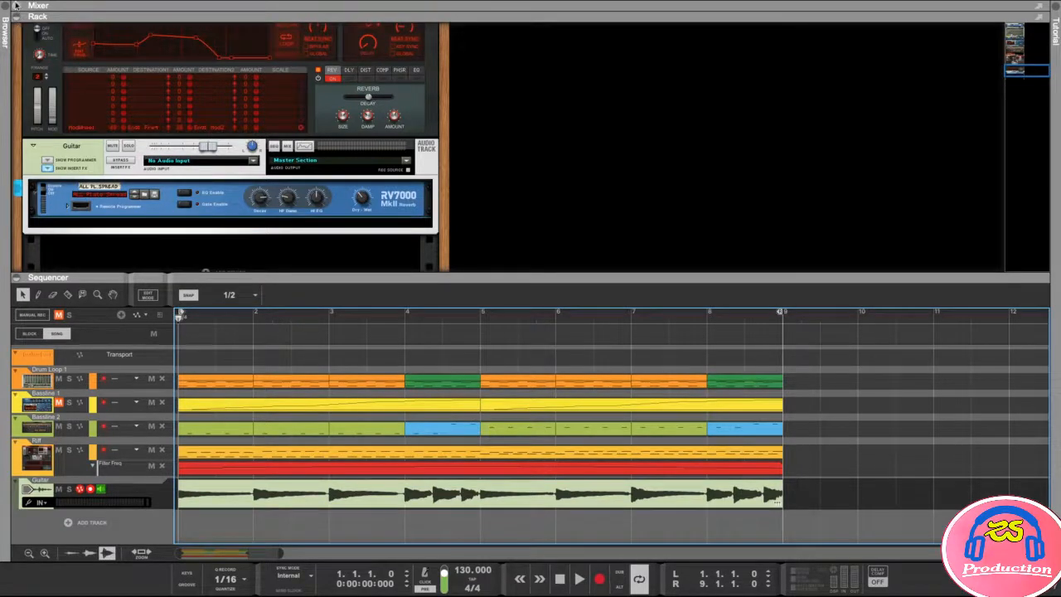
left_click(15, 5)
left_click_drag(431, 190, 443, 329)
scroll(645, 104, "up", 10)
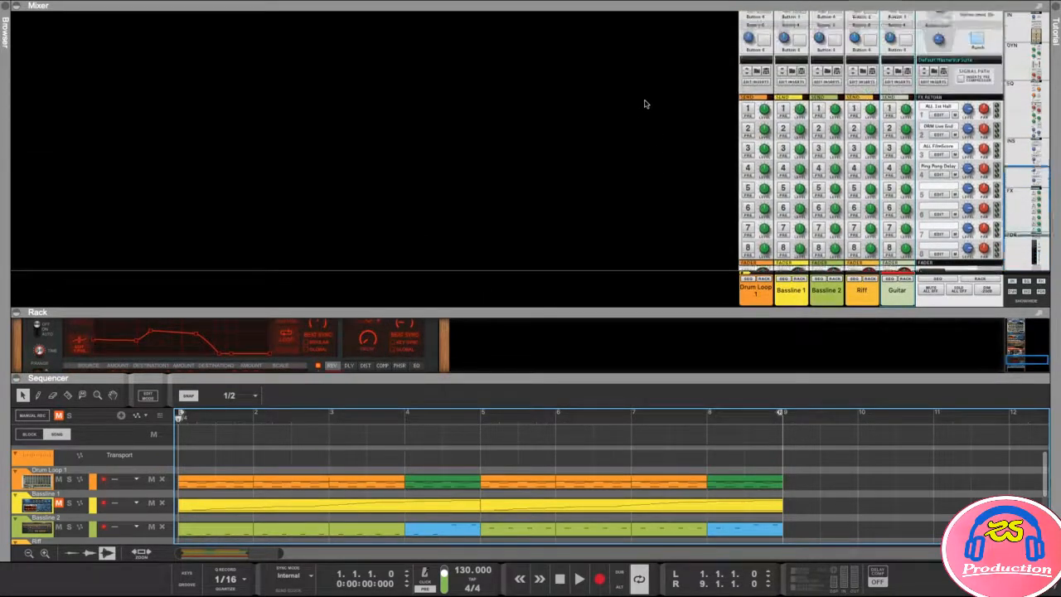
scroll(621, 193, "up", 5)
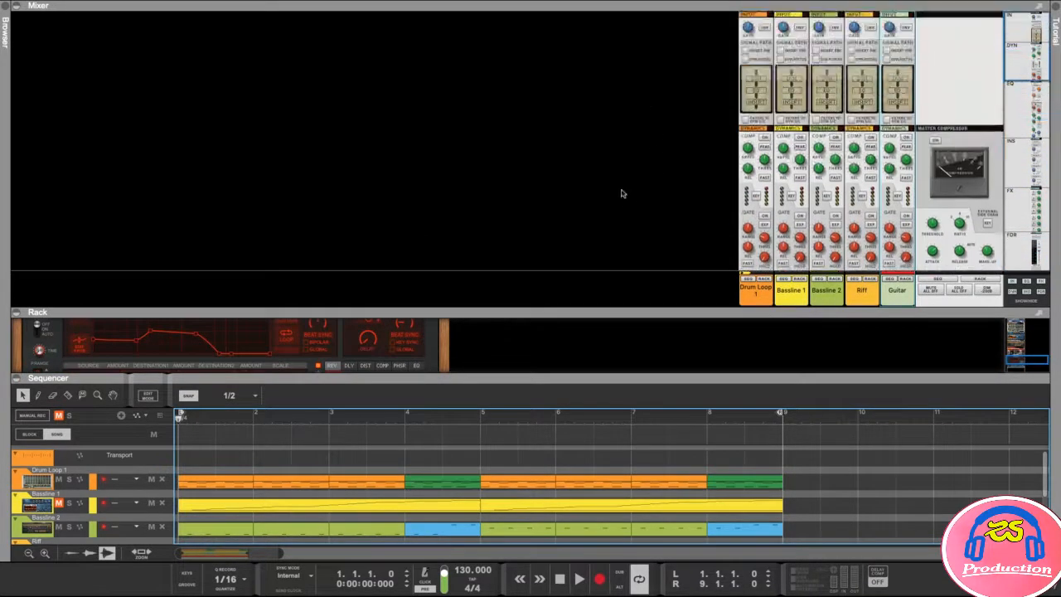
scroll(622, 193, "down", 6)
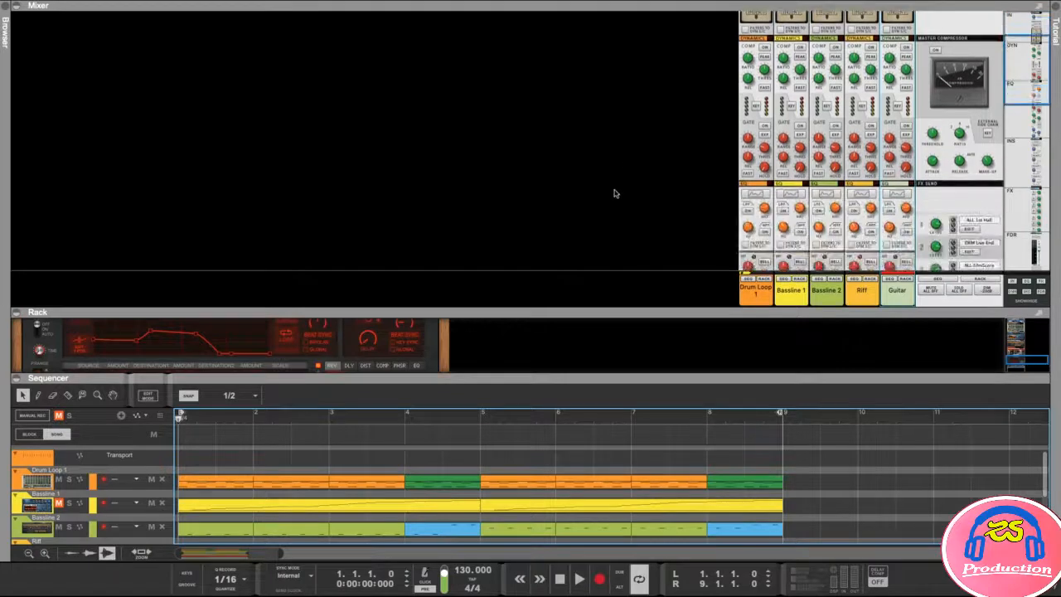
scroll(614, 193, "down", 8)
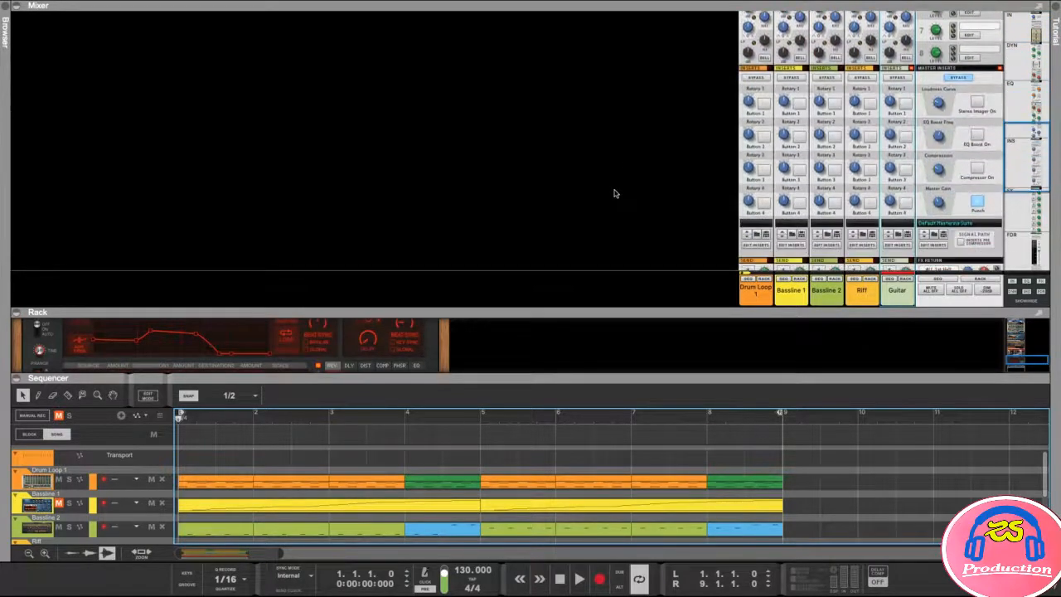
scroll(615, 193, "down", 6)
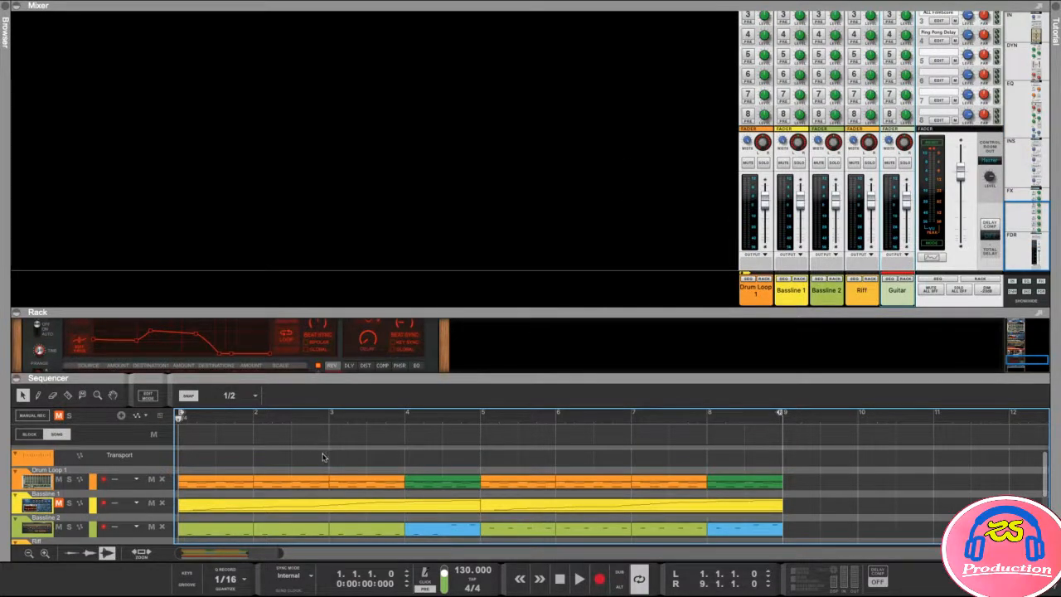
Step: Play short passages of the song to check the level meters of the mixer channels
key("space")
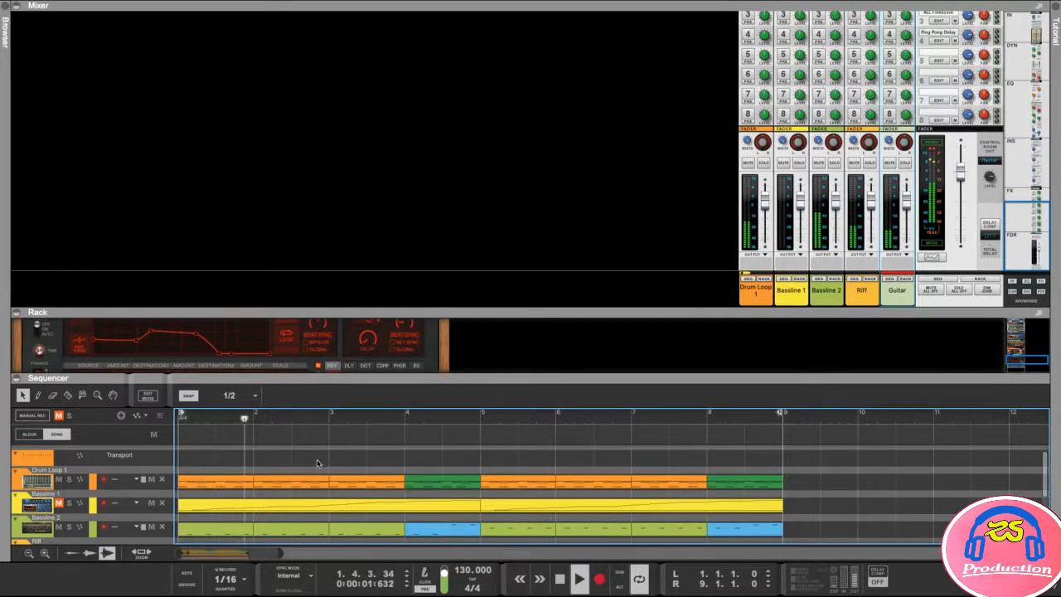
key("space")
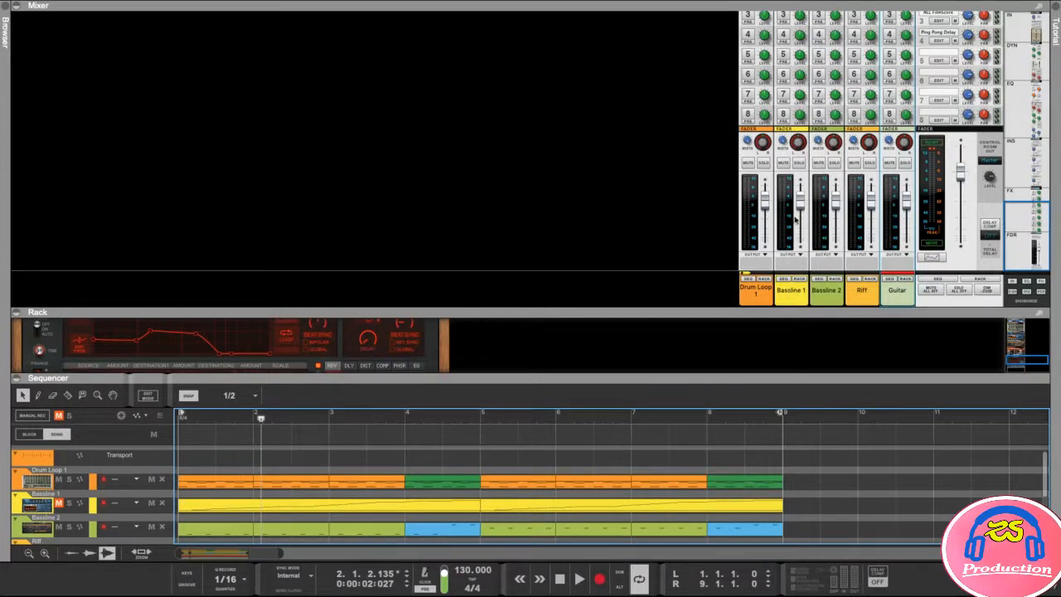
key("space")
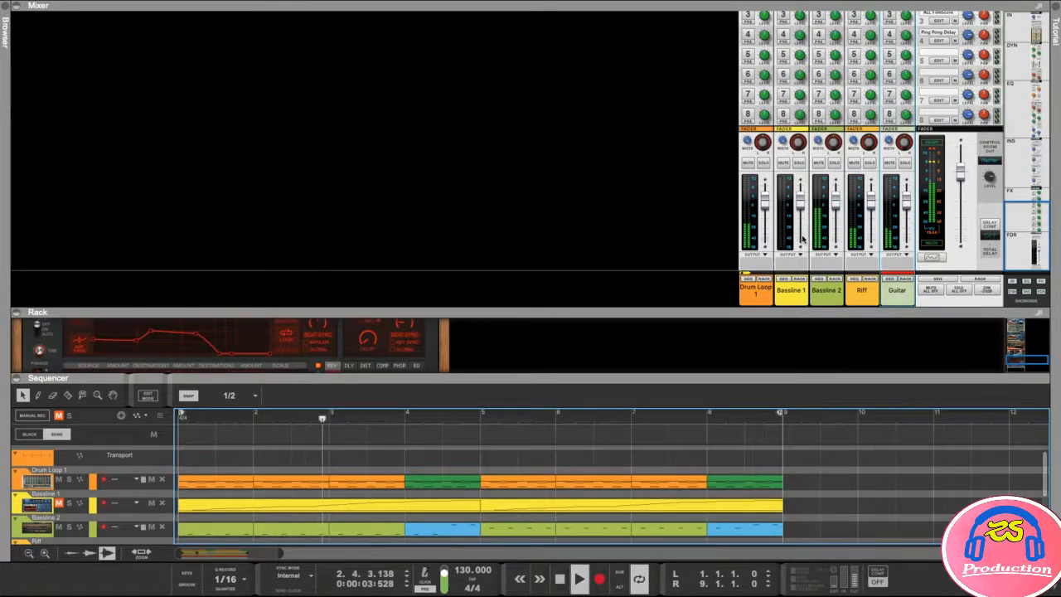
key("space")
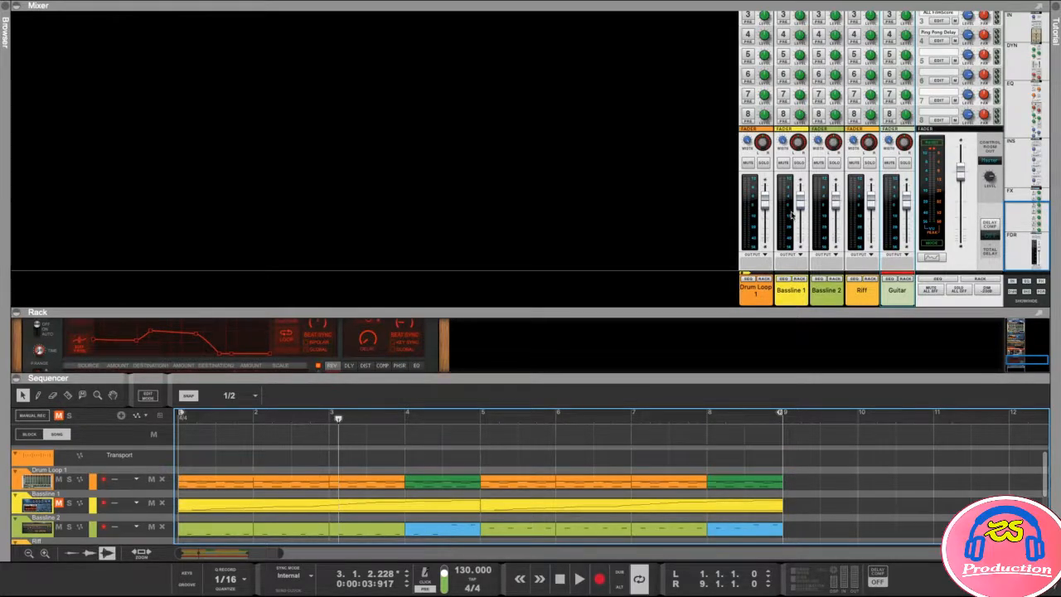
Step: During playback, raise the Drum Loop 1 and Riff levels, lower Bassline 2, and set Guitar to about 3 dB
key("space")
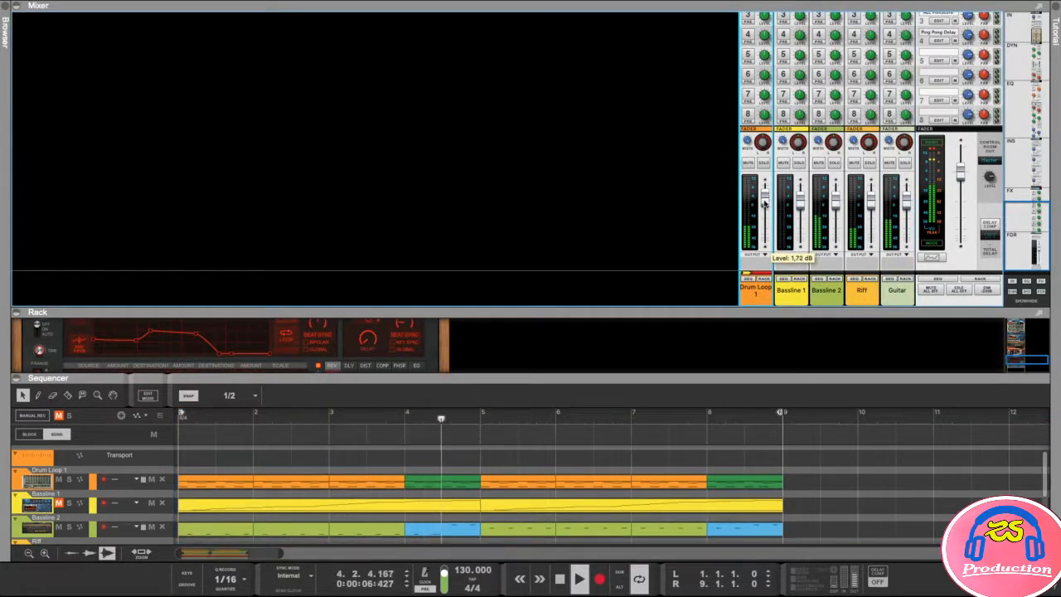
left_click_drag(835, 217, 907, 197)
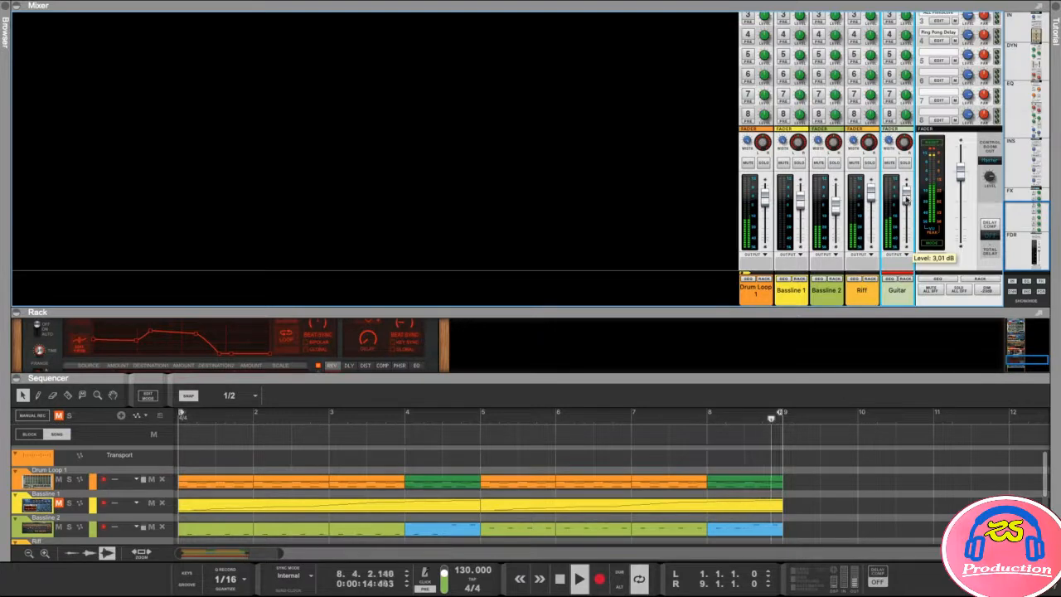
key("space")
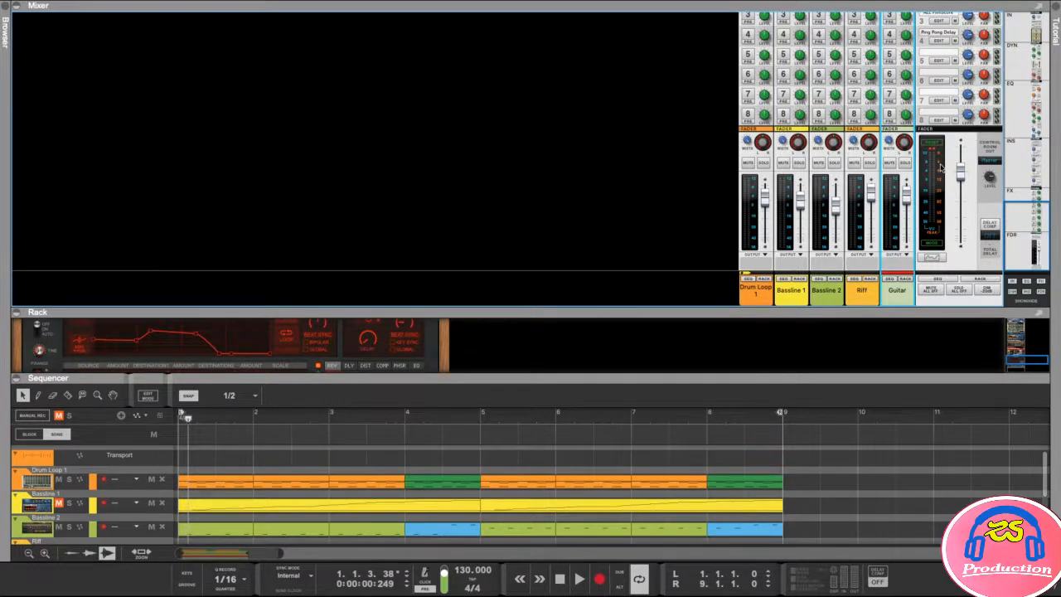
Step: Fine-tune the levels during playback: Bassline 2 to about -2.22 dB, Riff to about 3.95 dB and Guitar to 6.00 dB
key("space")
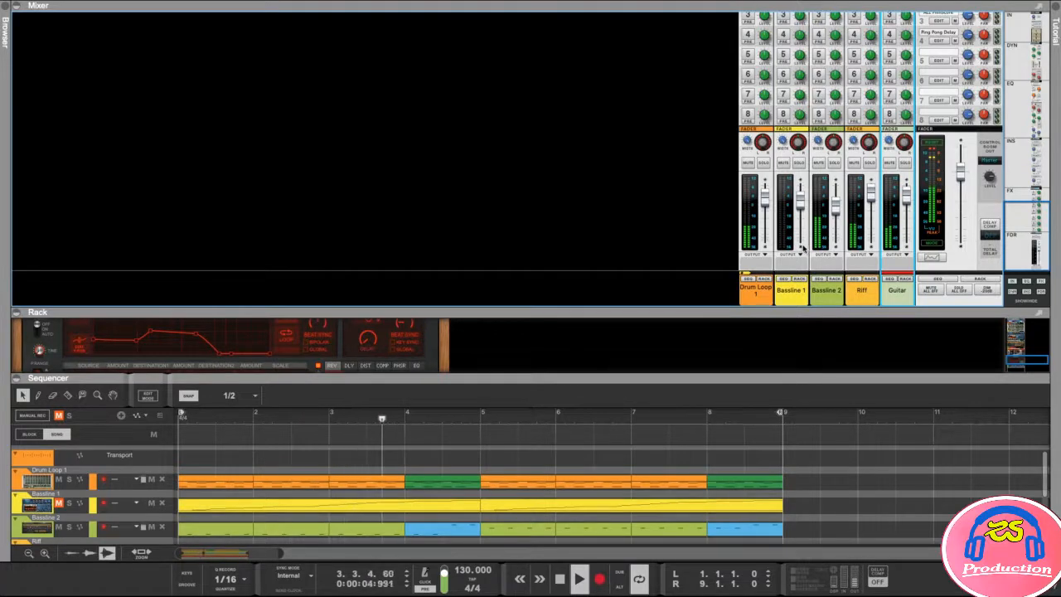
left_click(835, 209)
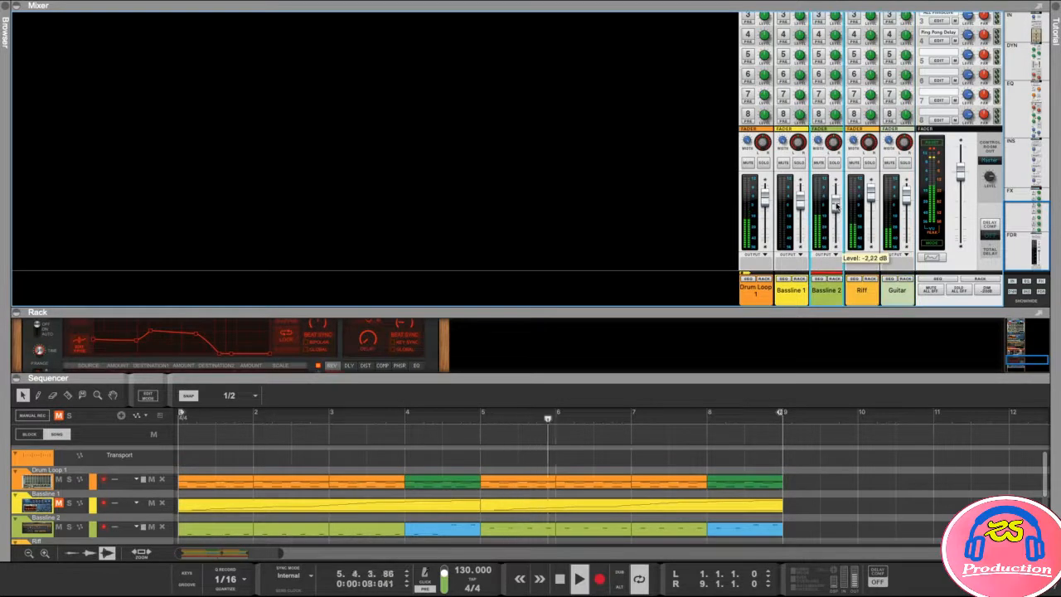
left_click(869, 199)
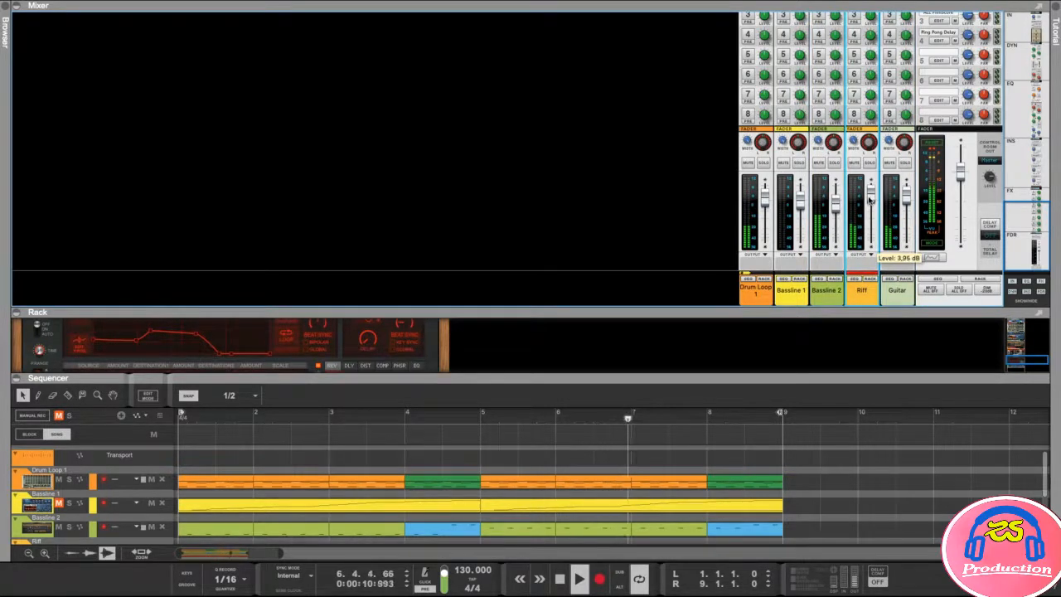
left_click(905, 197)
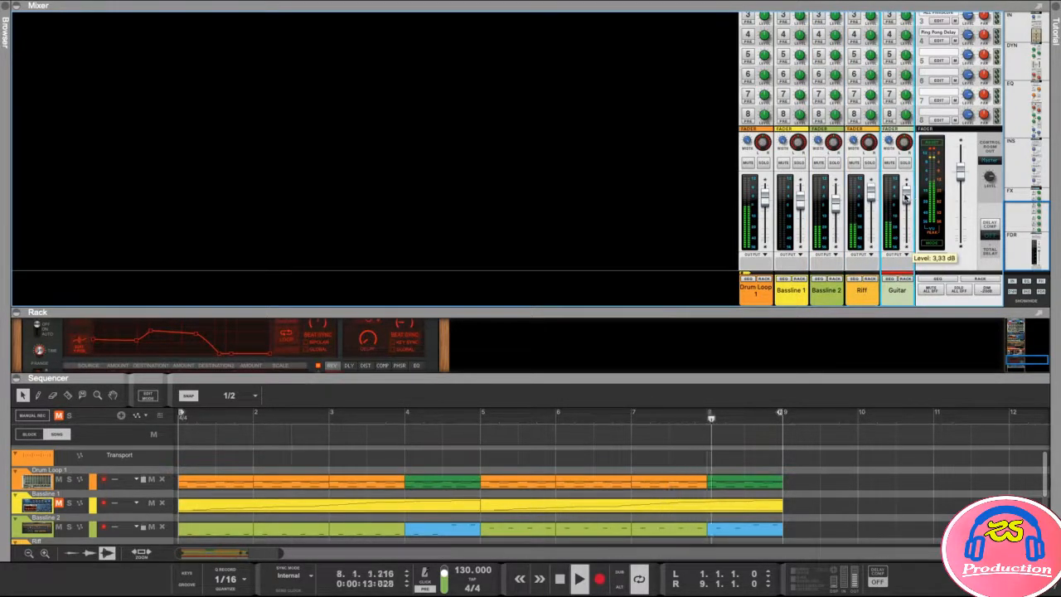
left_click_drag(905, 197, 906, 195)
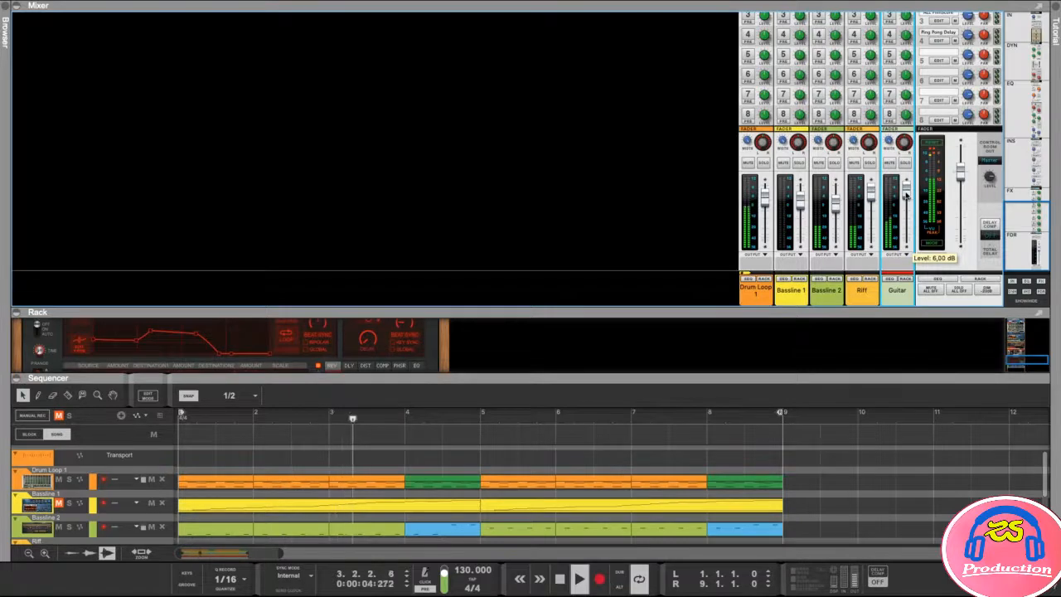
key("space")
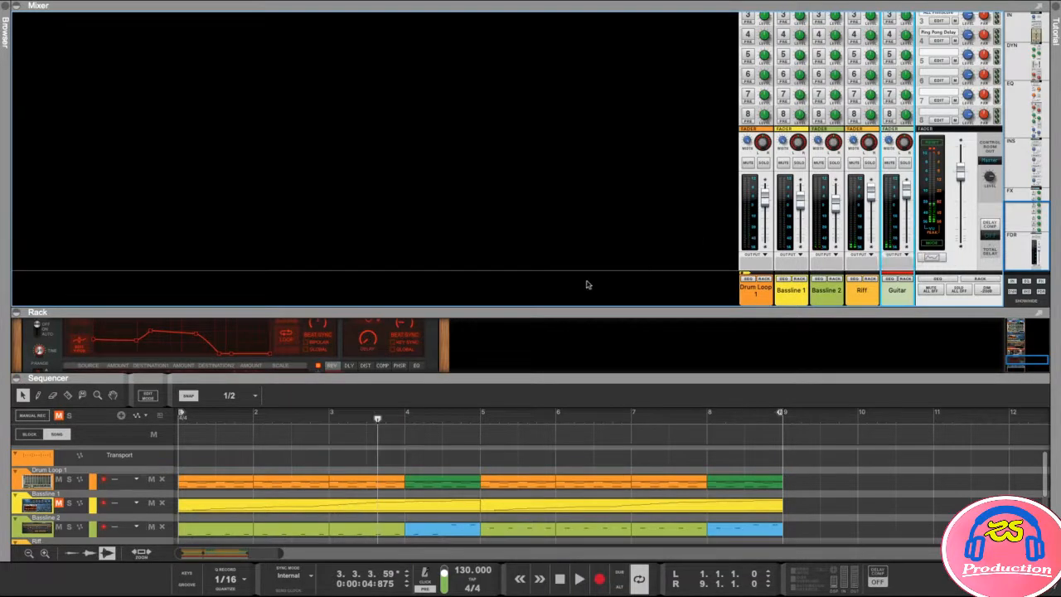
left_click(16, 313)
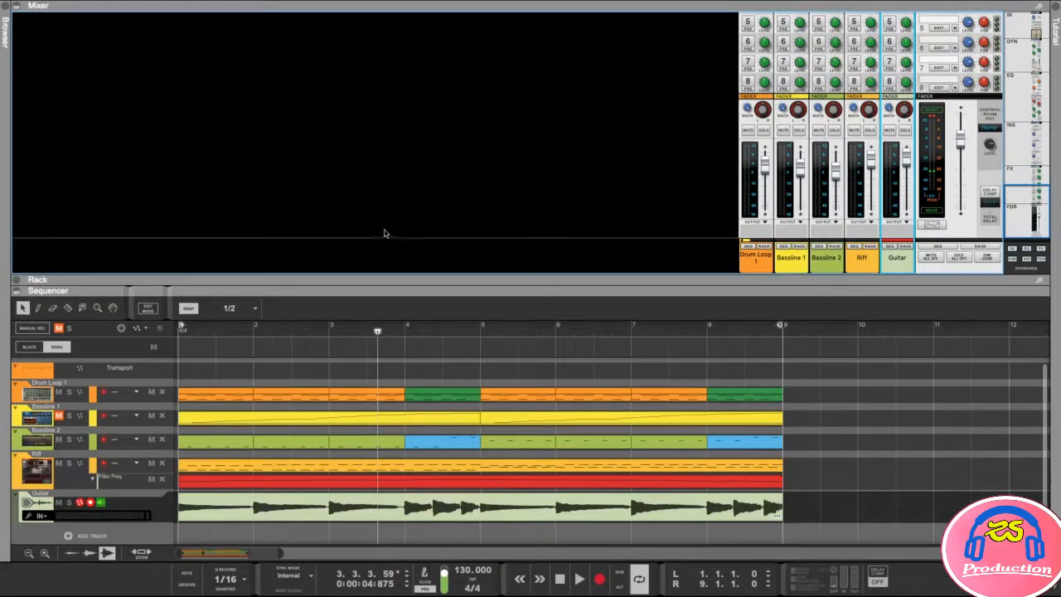
left_click(16, 282)
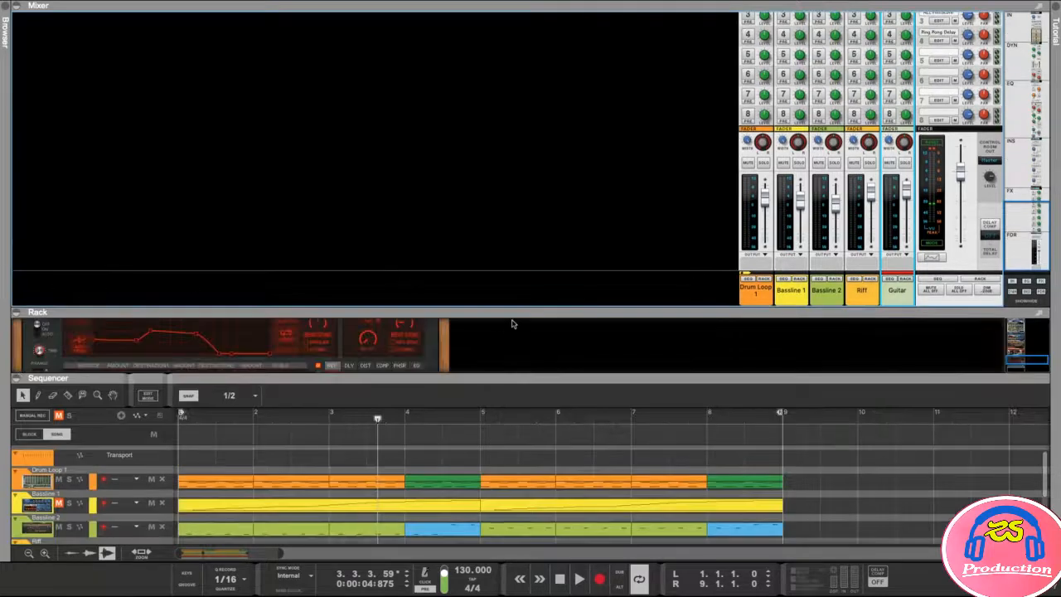
left_click_drag(487, 312, 518, 302)
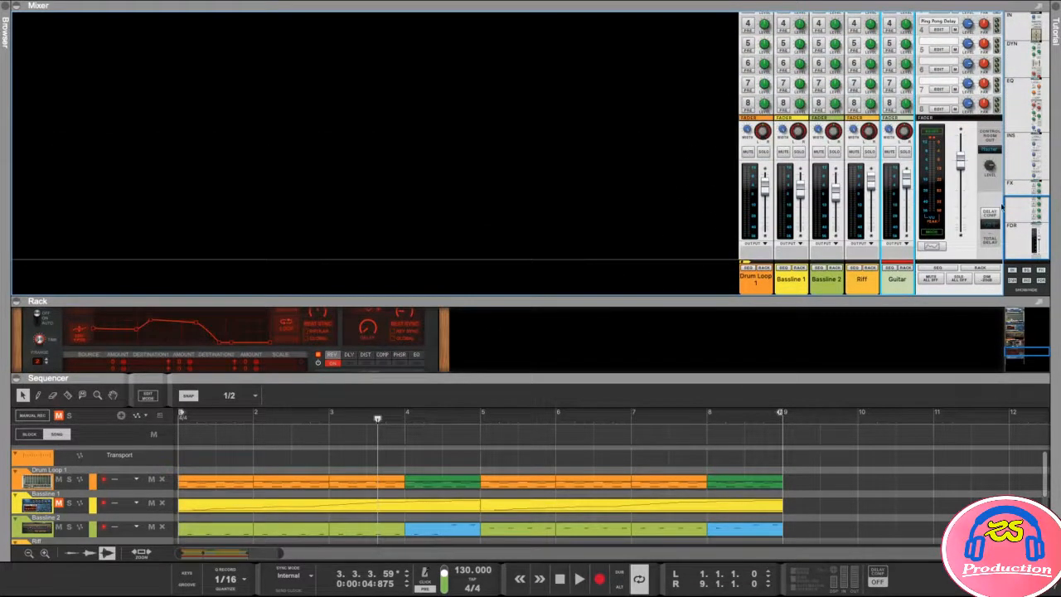
left_click_drag(1024, 231, 1017, 46)
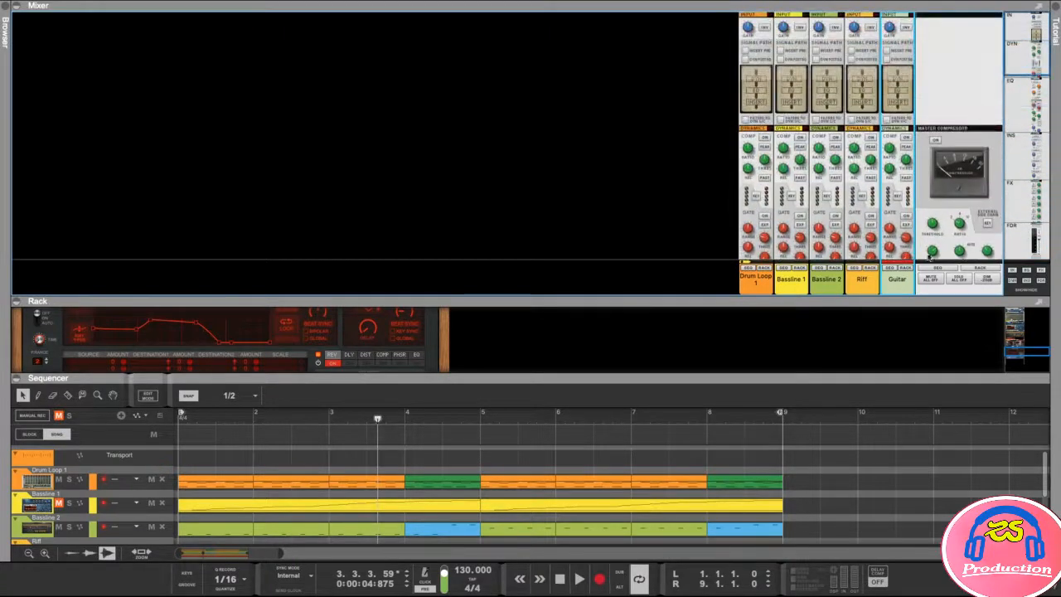
left_click(20, 297)
left_click(18, 280)
left_click_drag(60, 300, 35, 53)
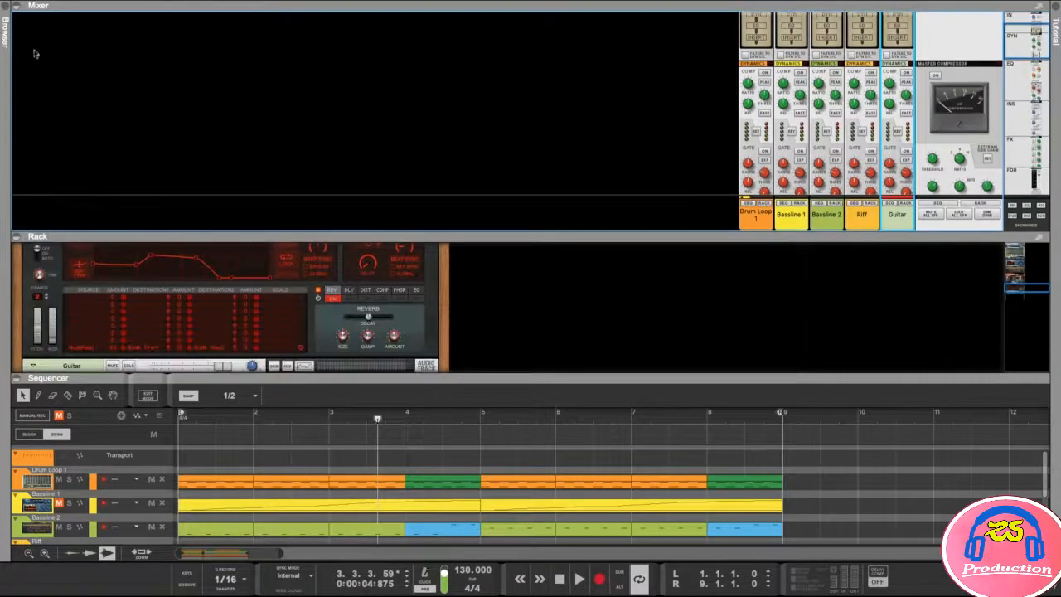
Step: Fold the mixer away and resize the rack and sequencer areas so the Guitar device and its sequencer track both show
left_click(16, 6)
left_click_drag(247, 290, 360, 300)
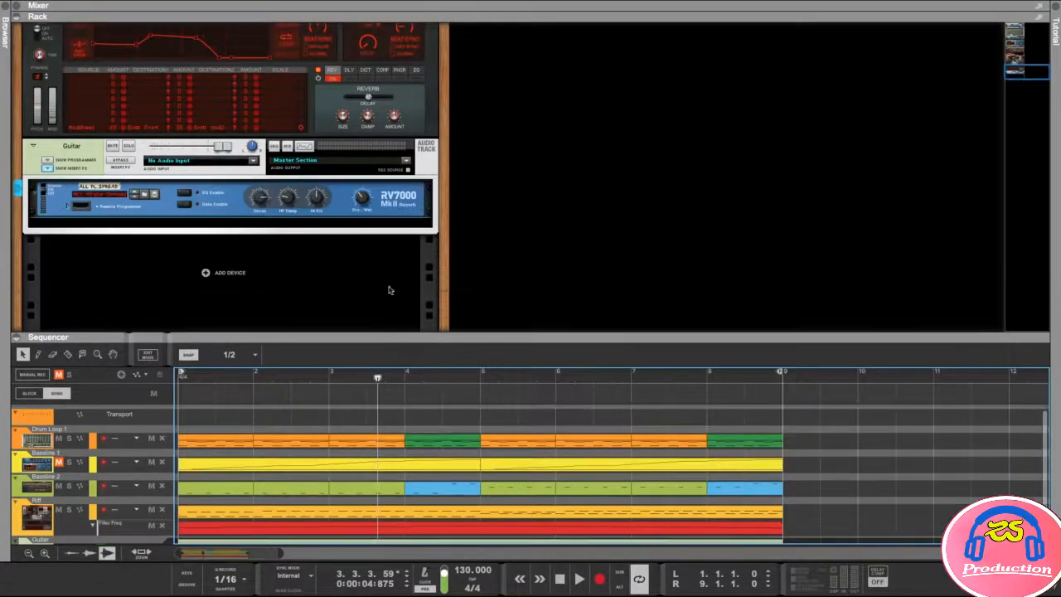
scroll(584, 213, "down", 1)
left_click_drag(398, 337, 373, 304)
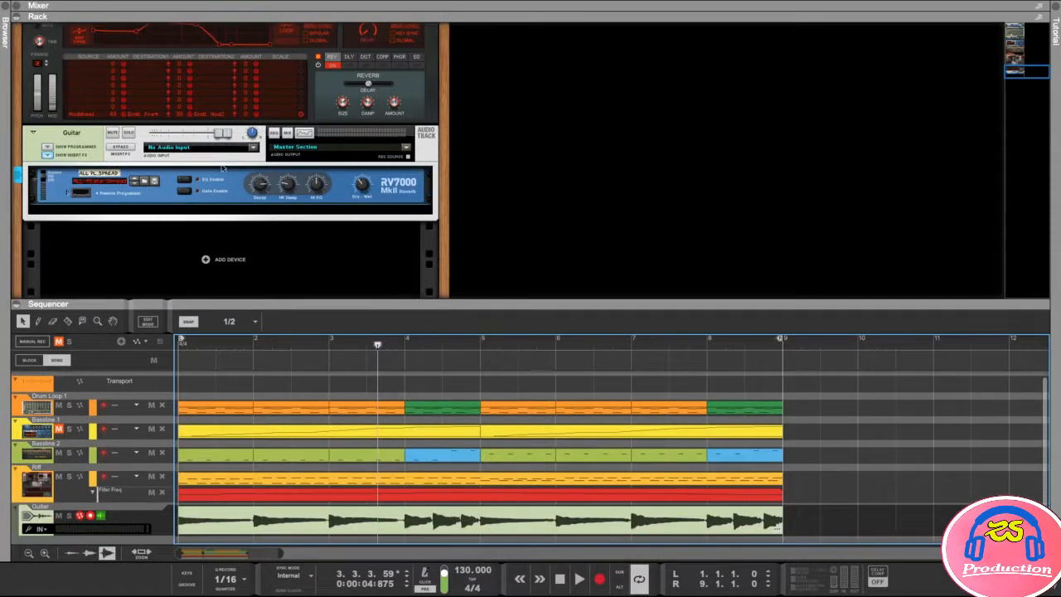
scroll(102, 426, "down", 1)
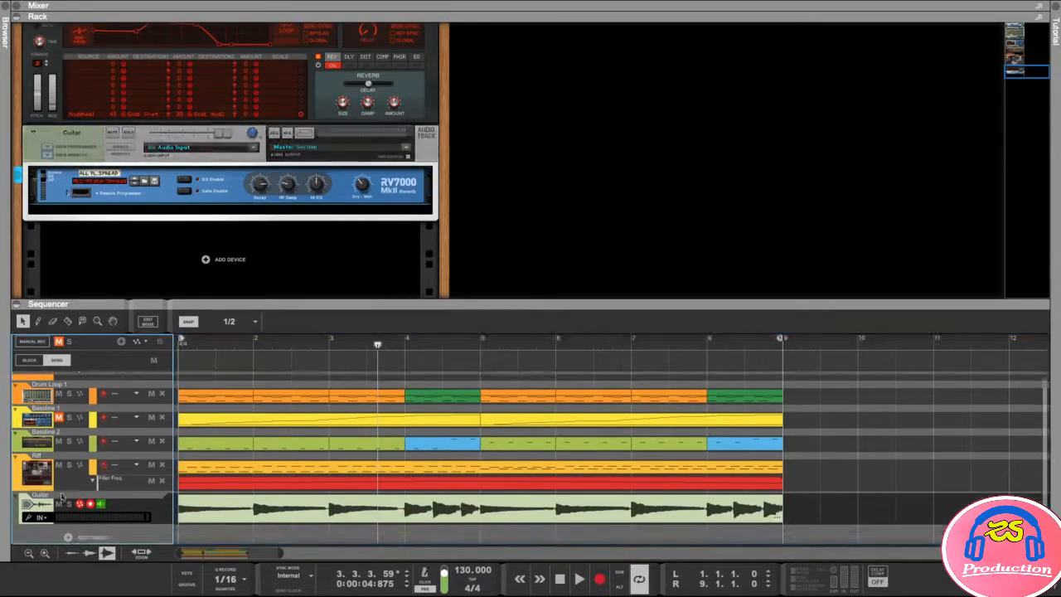
Step: Add an MClass Equalizer from the effects browser below the RV7000 reverb on the Guitar track, and enlarge the rack area
left_click(6, 25)
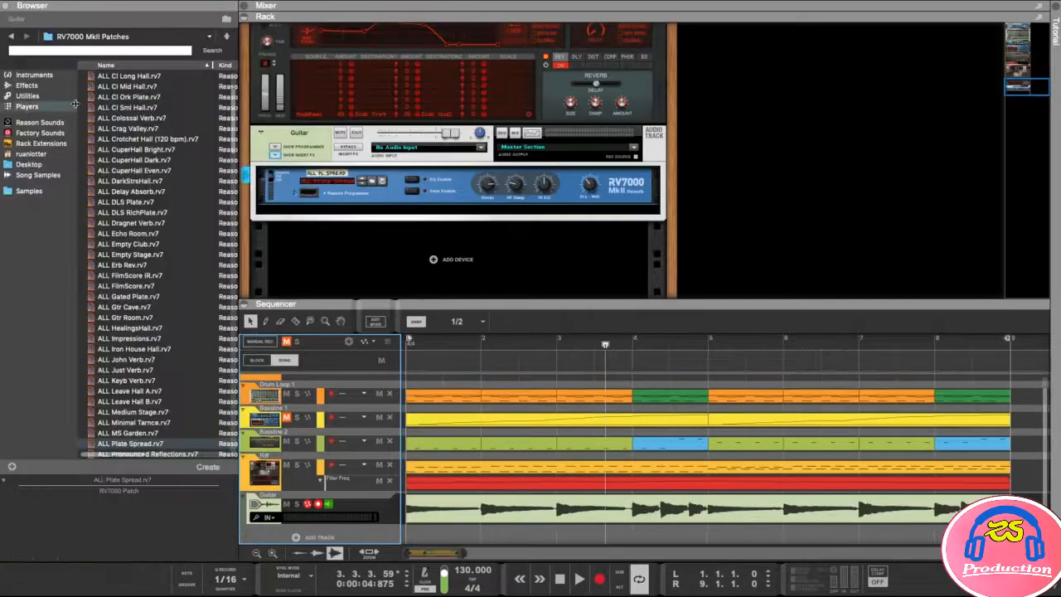
left_click(19, 86)
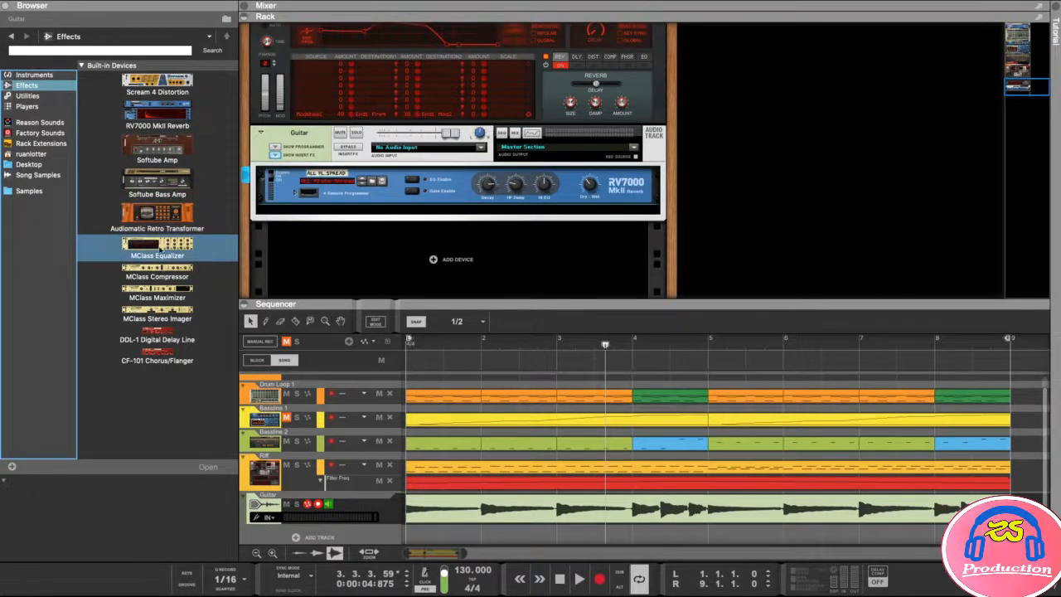
left_click_drag(157, 250, 460, 228)
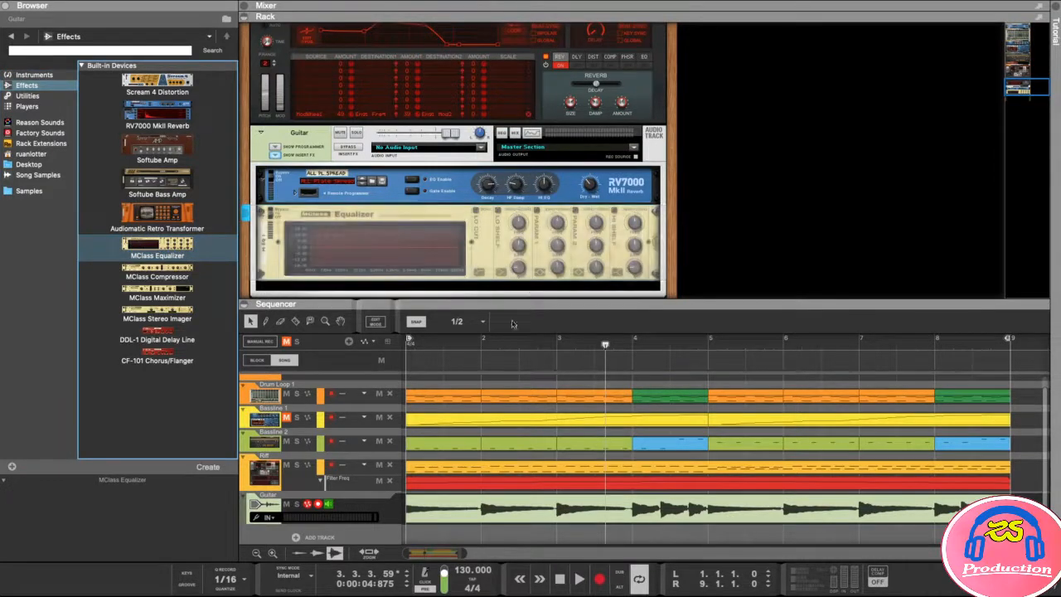
left_click_drag(496, 305, 496, 360)
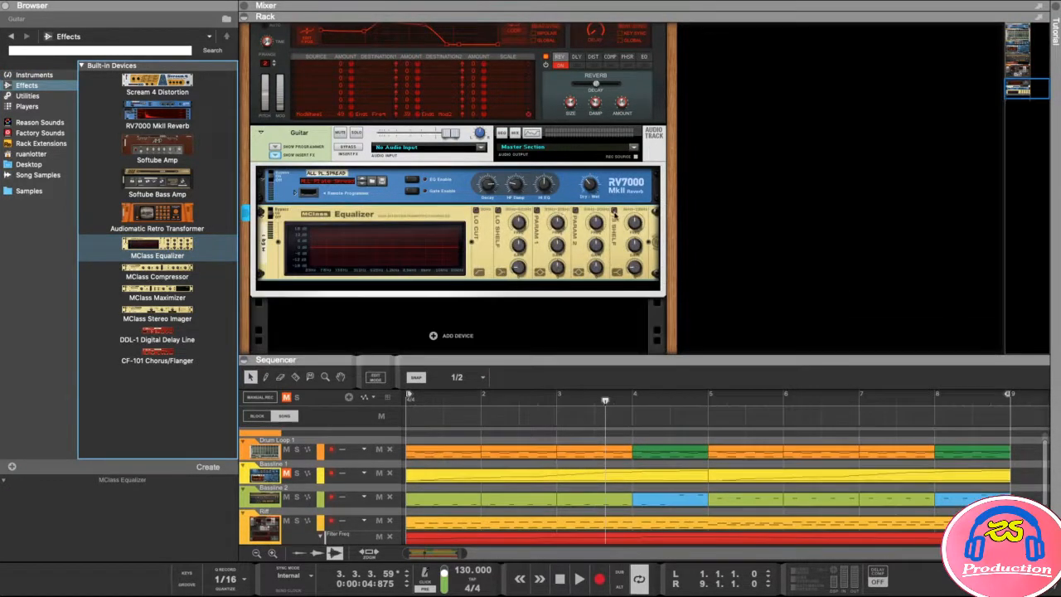
Step: Enable the MClass Equalizer's Hi Shelf band with a gain boost and its Lo Shelf band with a gain cut
left_click(615, 212)
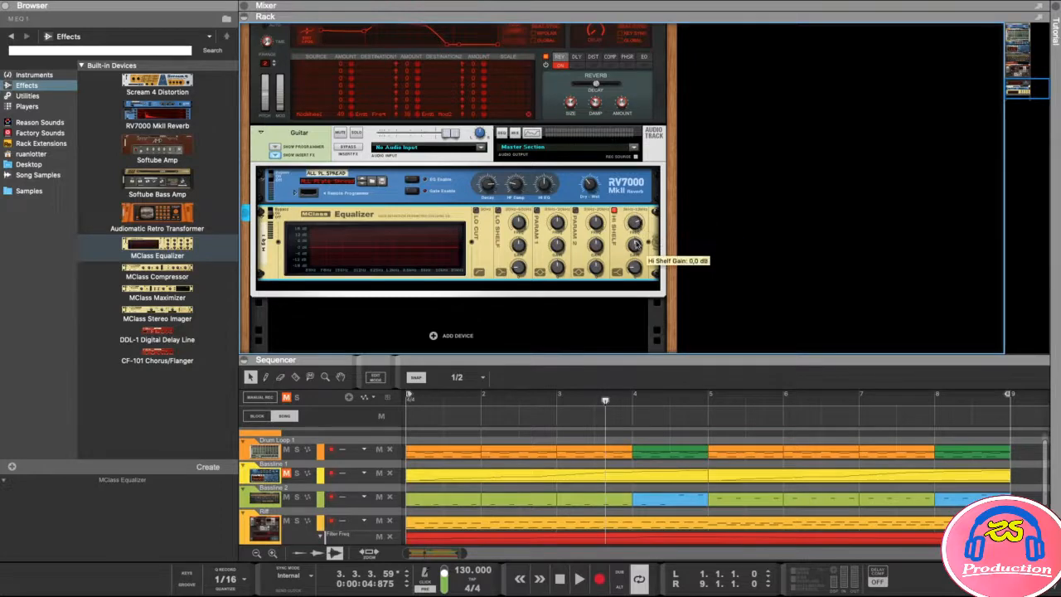
left_click_drag(636, 240, 637, 208)
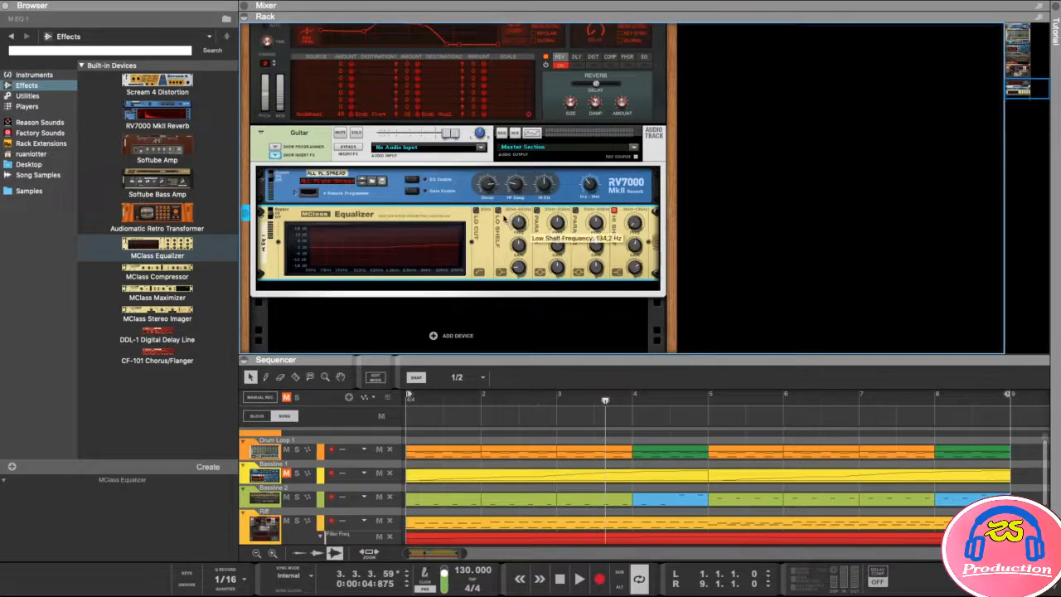
left_click_drag(518, 264, 519, 268)
Step: While playing the song, shape the Guitar's midrange with boosts on the equalizer's parametric bands, then stop and return to the song start
left_click(439, 406)
key("space")
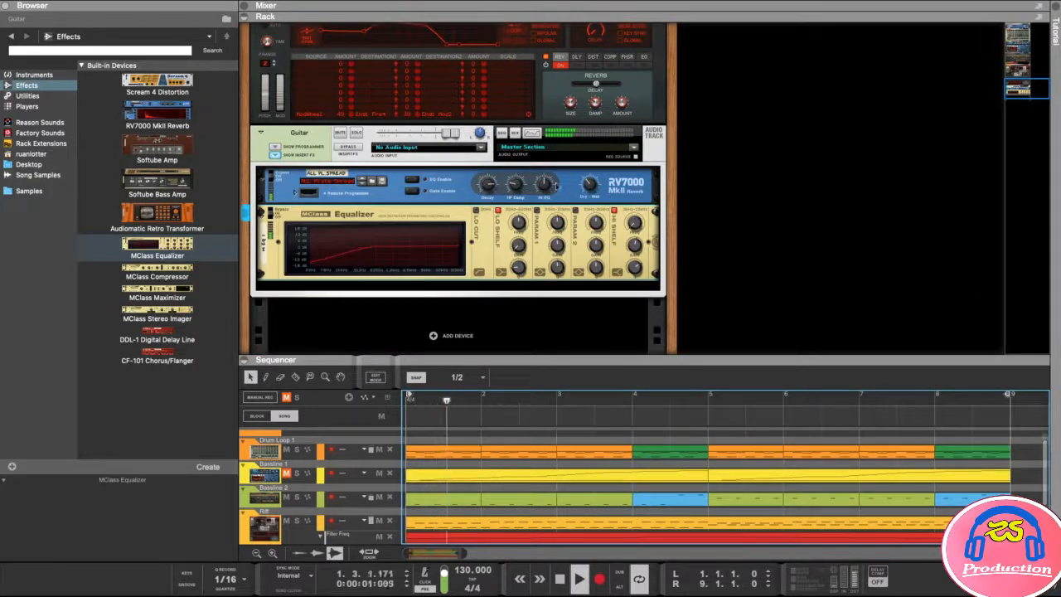
left_click(537, 211)
left_click_drag(558, 246, 585, 211)
key("space")
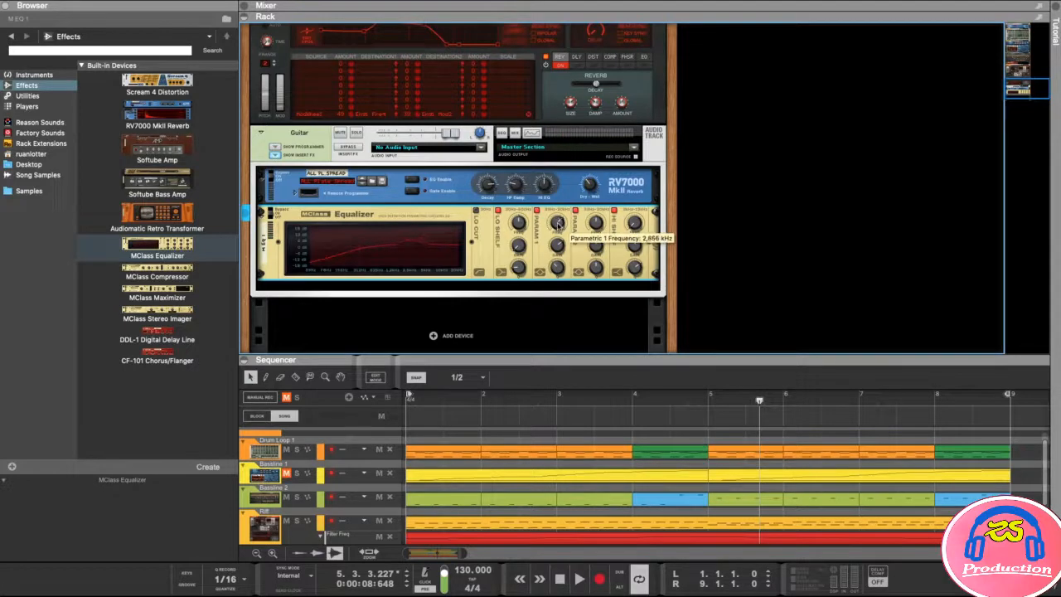
left_click(406, 399)
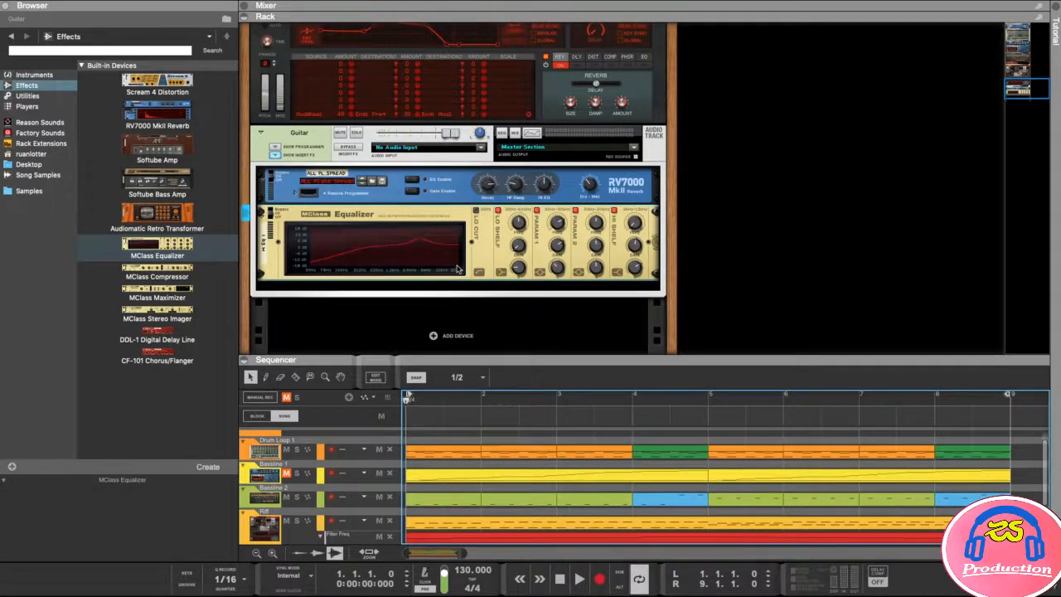
Step: Enlarge the sequencer area, then unfold and enlarge the mixer and bring the channel faders into view
left_click_drag(573, 356, 564, 317)
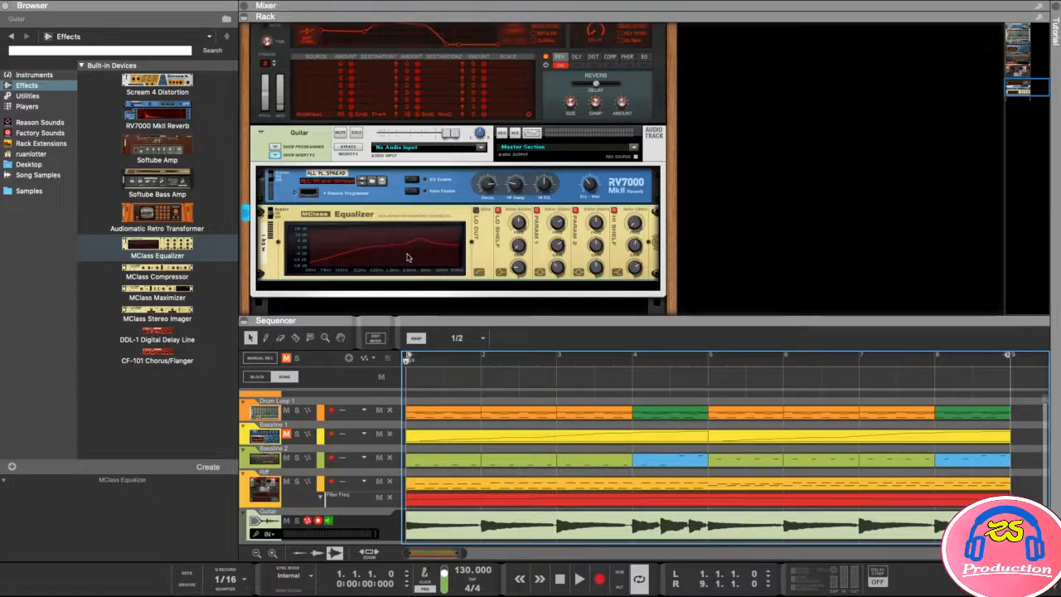
left_click(237, 9)
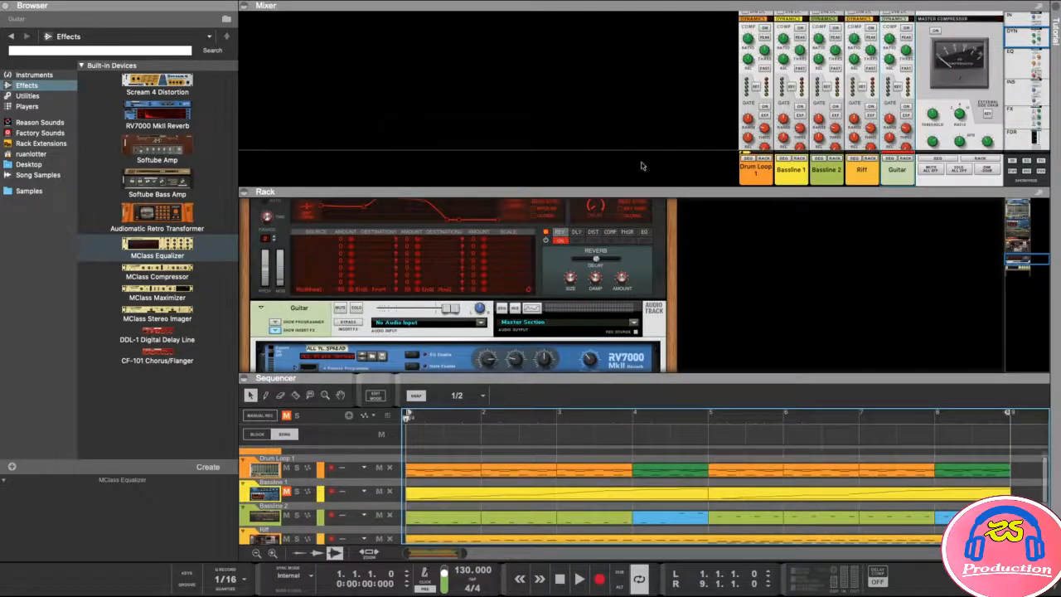
left_click_drag(686, 192, 673, 274)
scroll(694, 144, "up", 3)
scroll(693, 144, "down", 10)
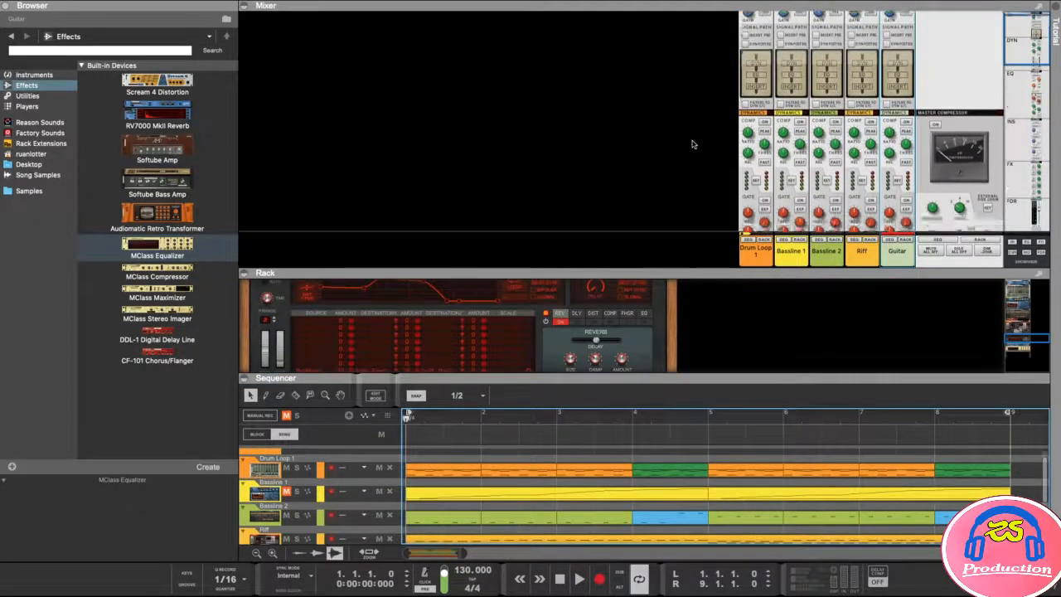
scroll(693, 144, "down", 10)
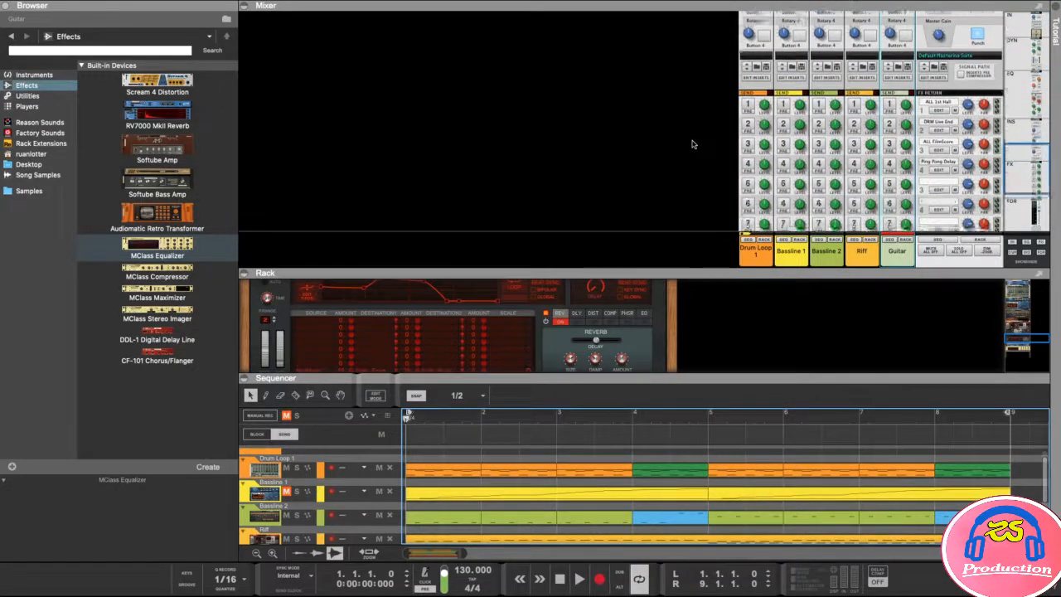
scroll(694, 145, "down", 5)
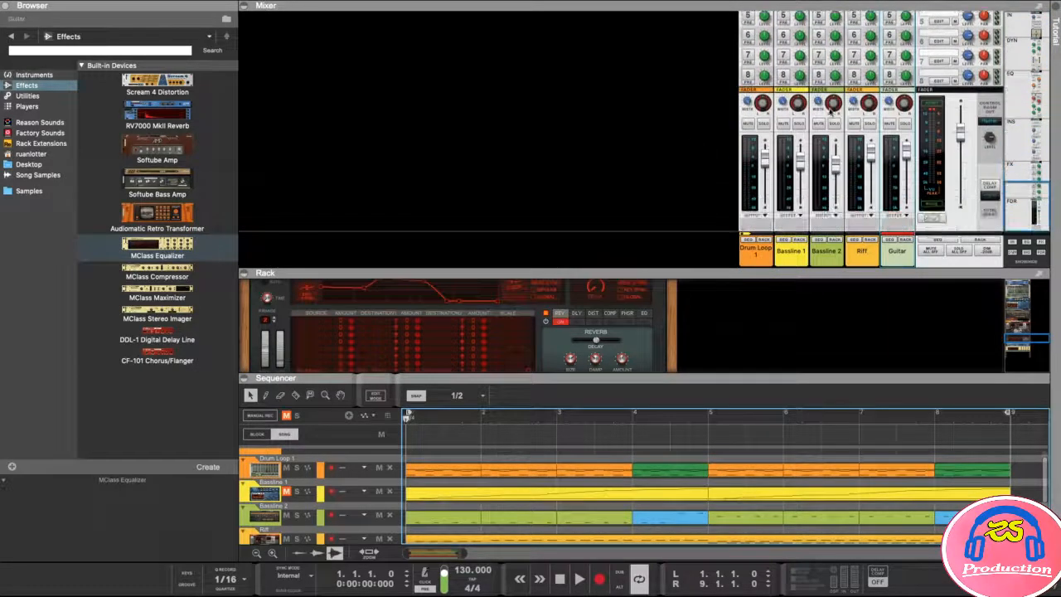
mouse_move(1027, 197)
left_mouse_down()
mouse_move(1023, 47)
mouse_move(1028, 213)
left_mouse_up()
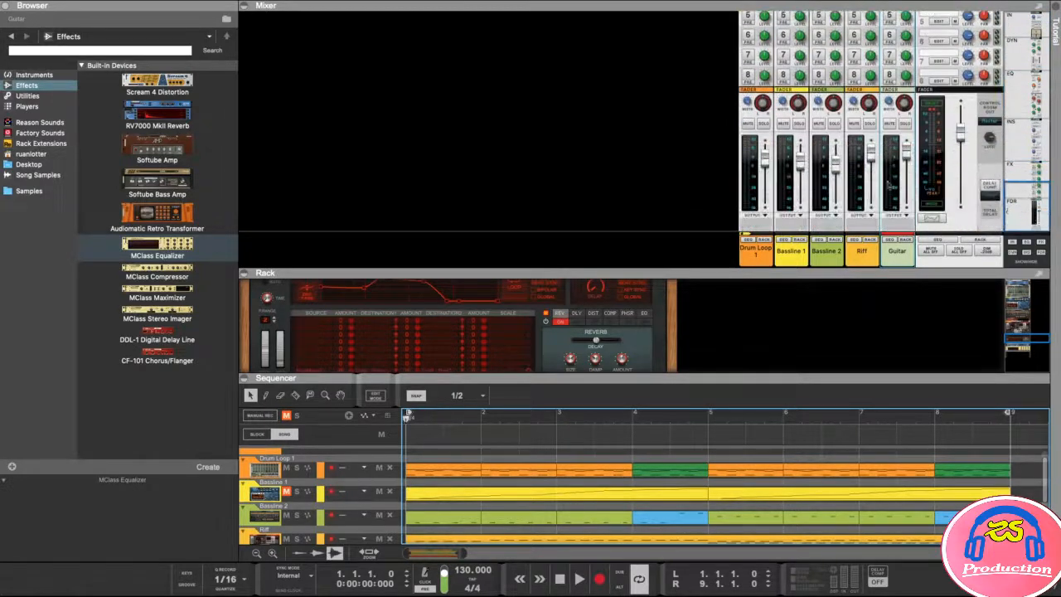